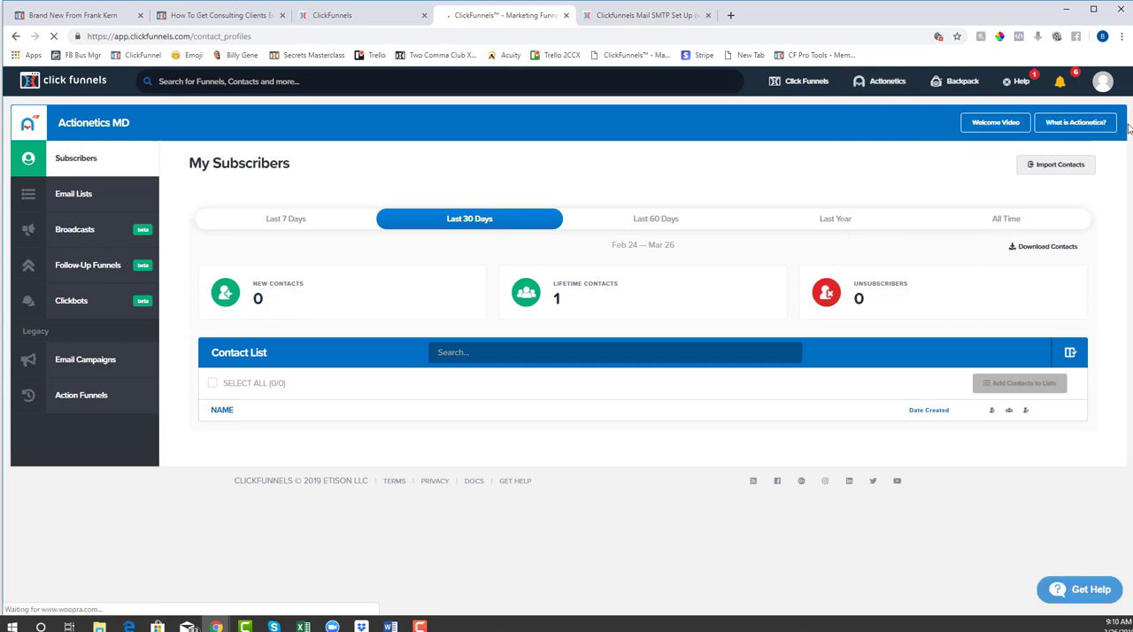
- Open the account settings and view the current subscription plan in the account billing section
mouse_move(1106, 87)
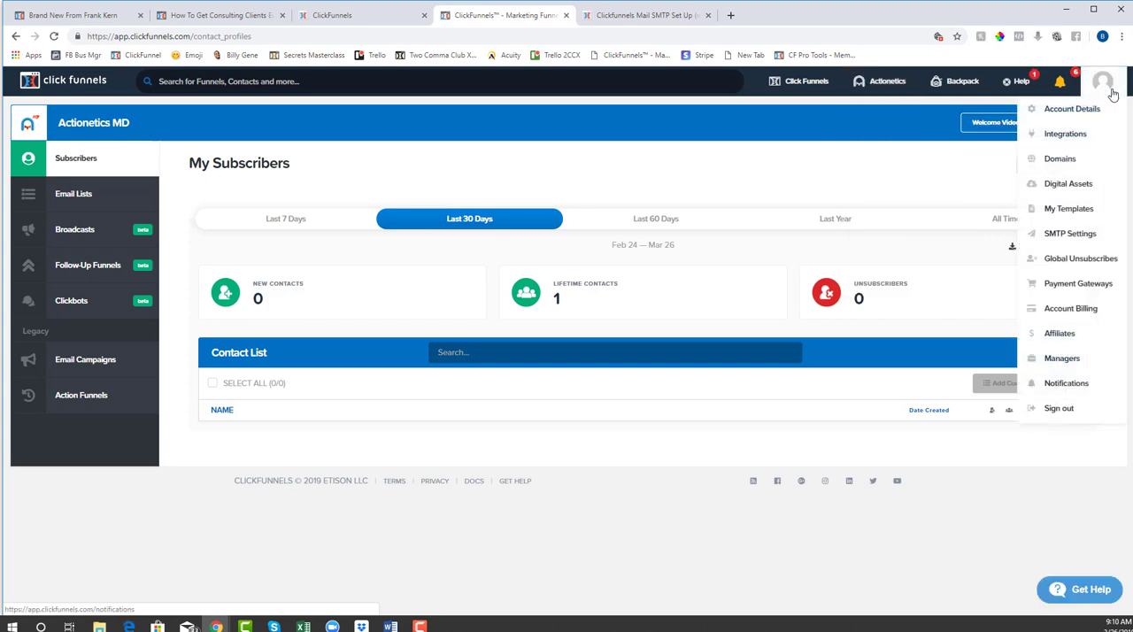
click(1086, 111)
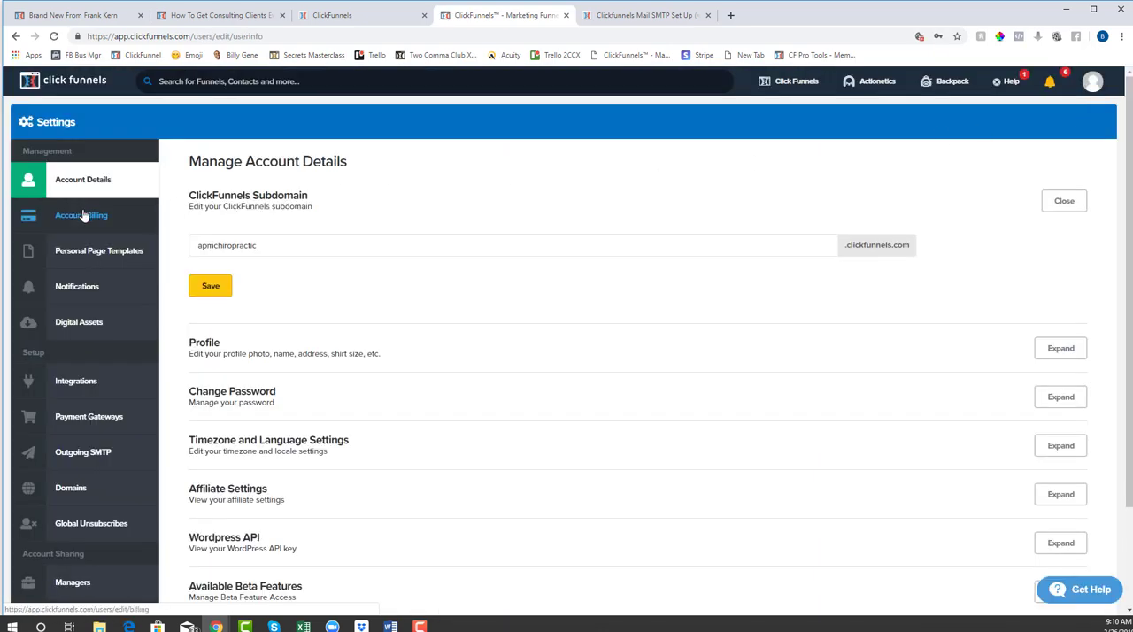
click(82, 215)
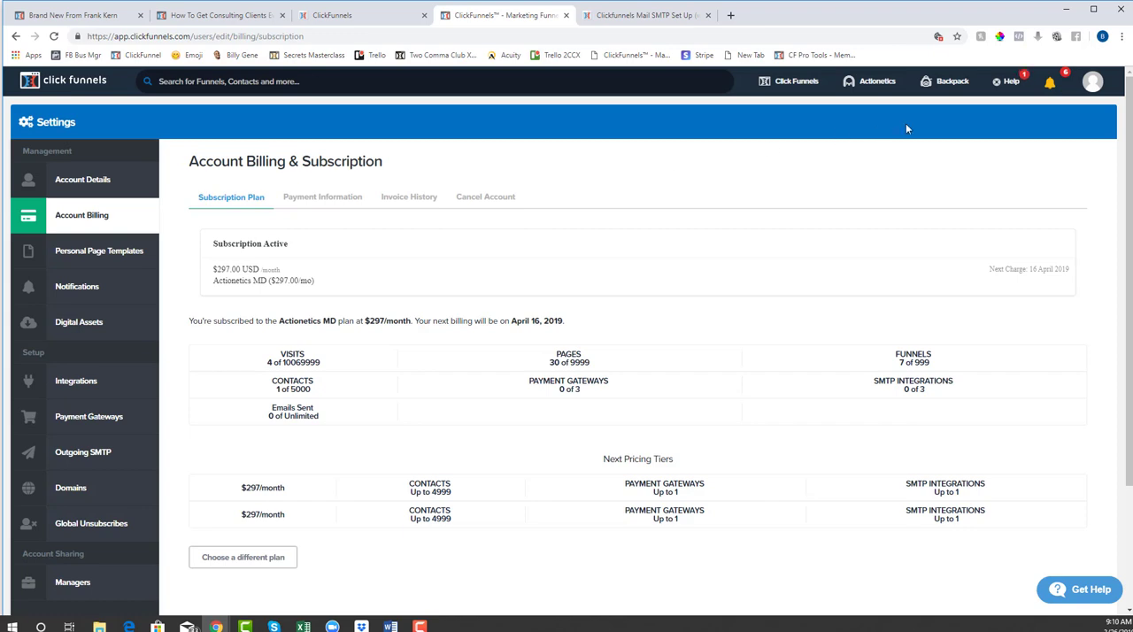
- Go to the SMTP settings and start a new integration using the email service included in the subscription
mouse_move(1089, 85)
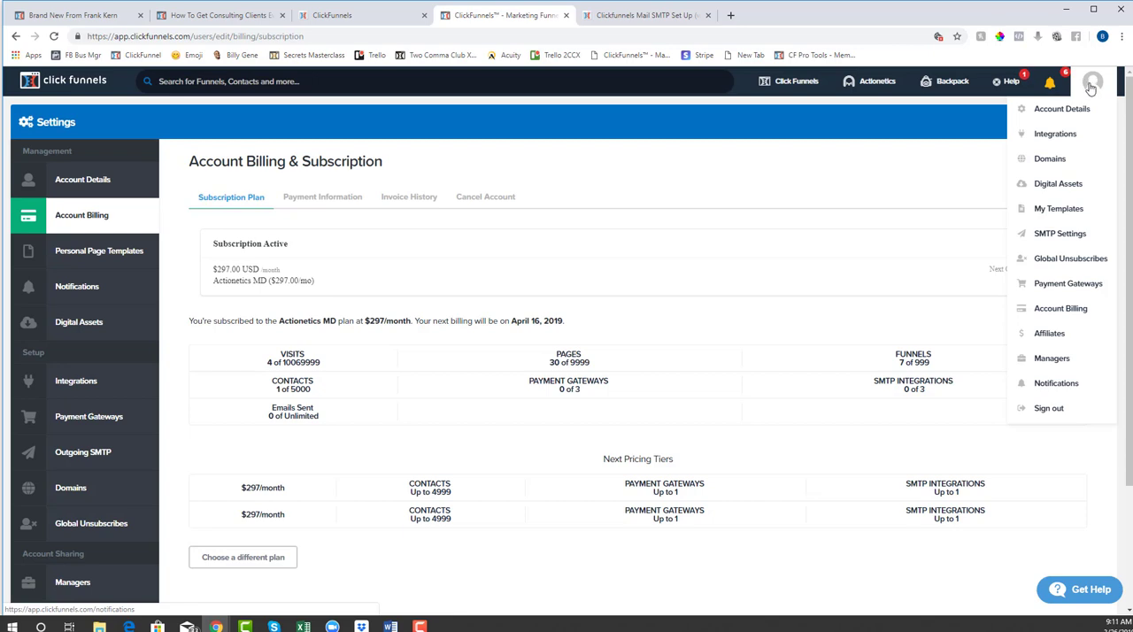
click(1068, 242)
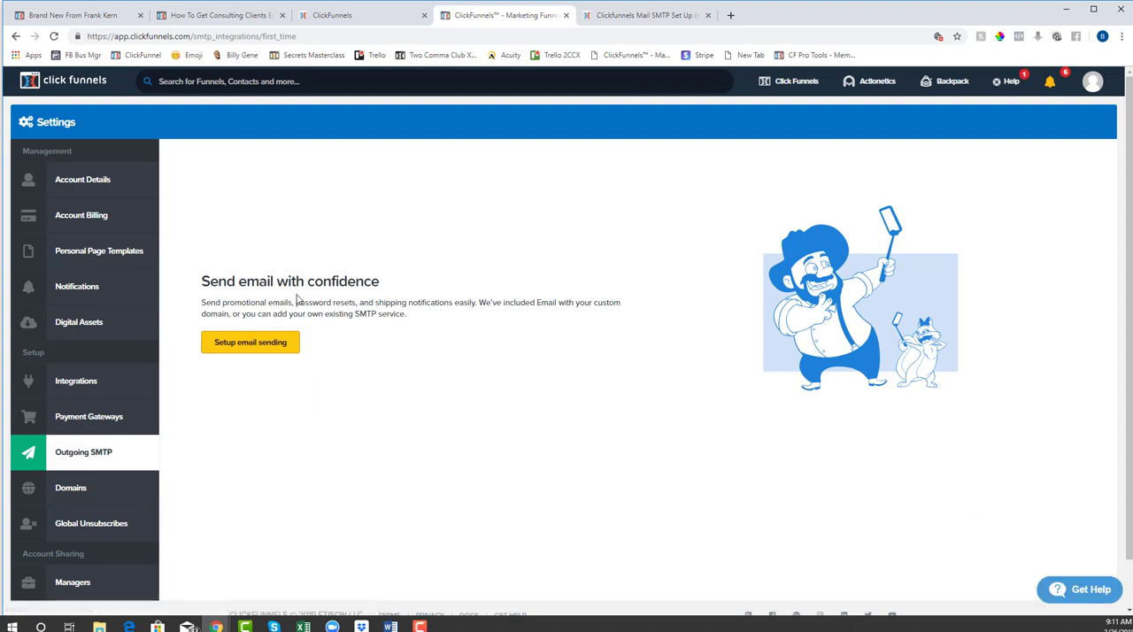
click(251, 343)
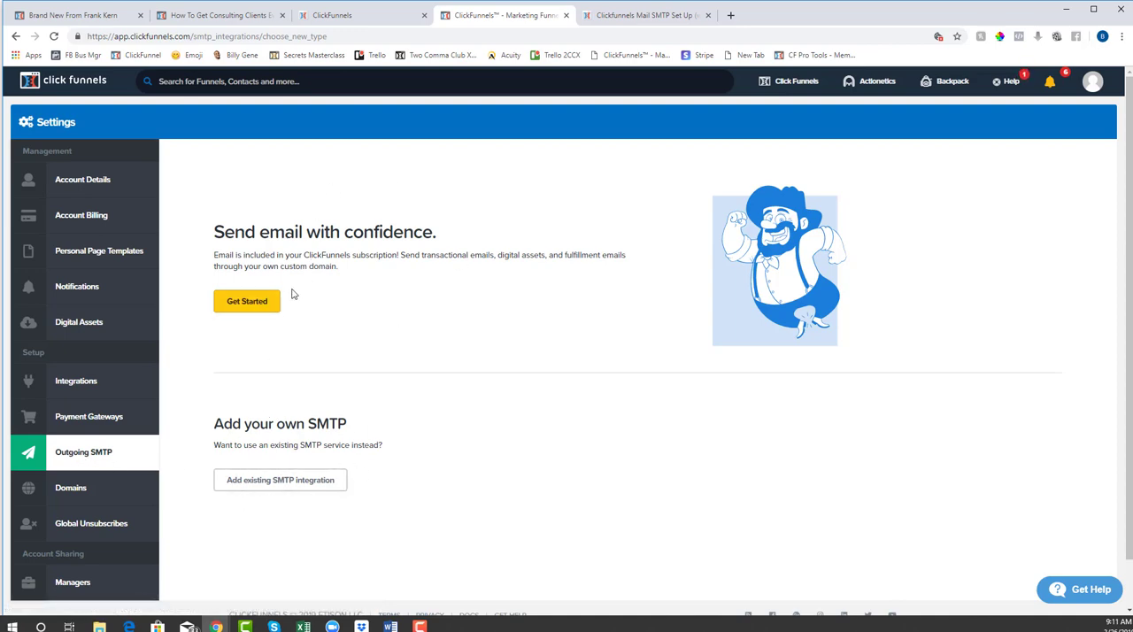
click(241, 303)
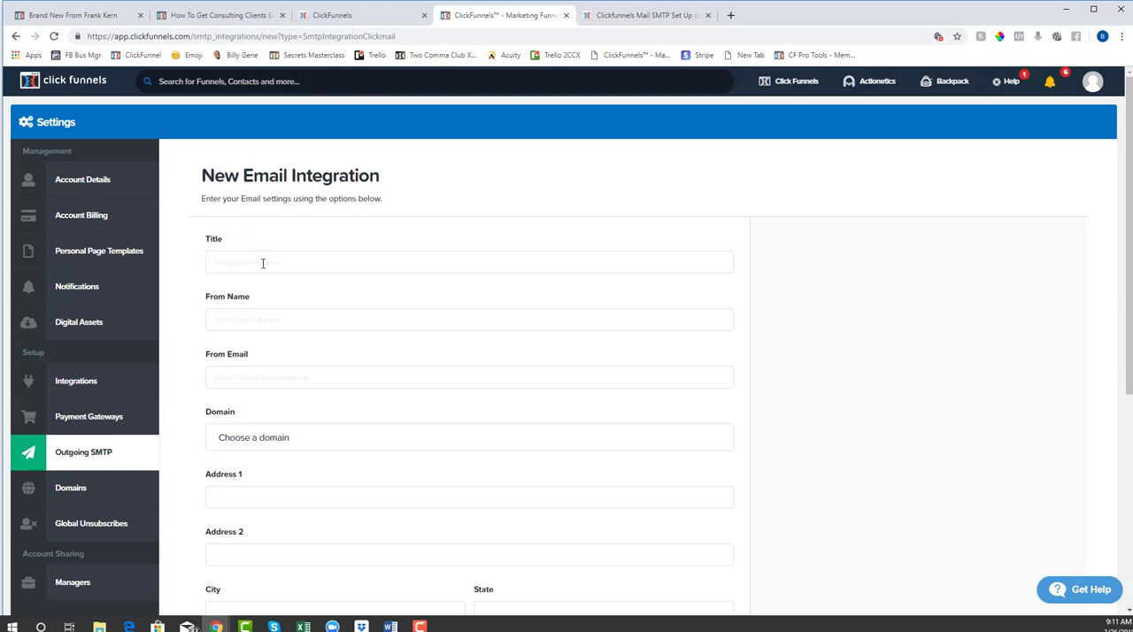
- Title the new email integration "Test Actionetics MD"
click(263, 263)
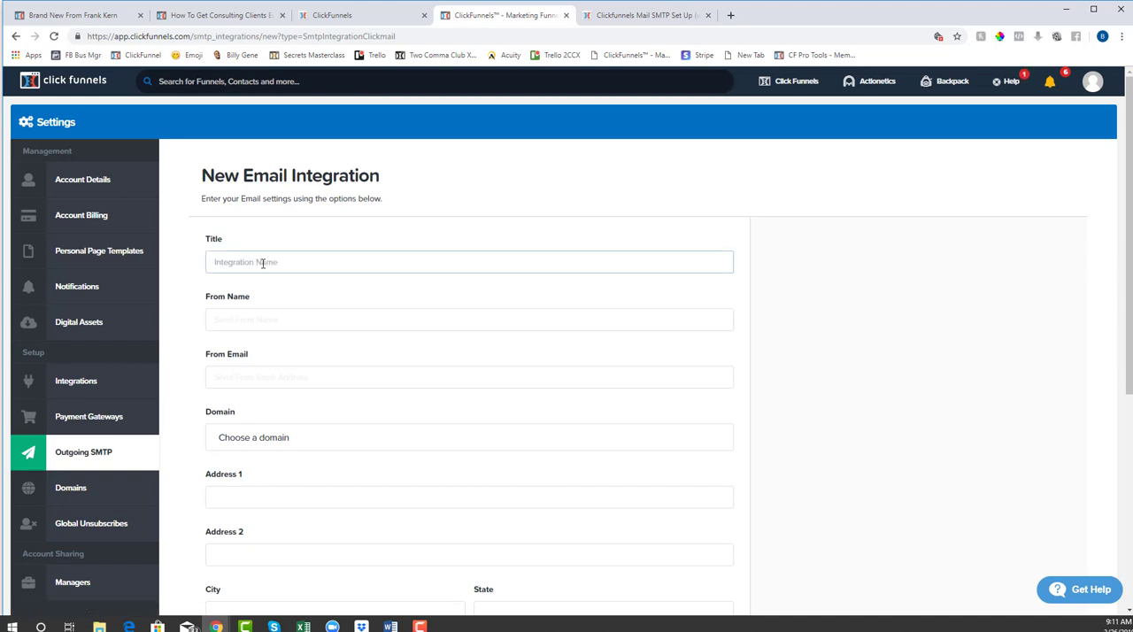
text(Test Actionetics MD)
key(Tab)
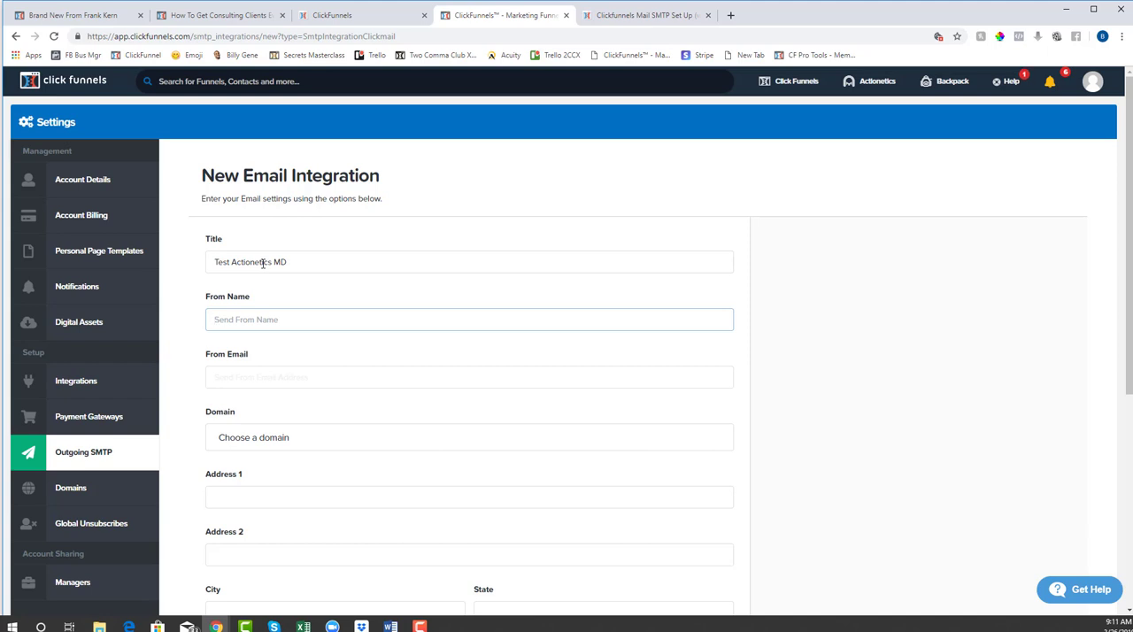
- Enter the sender's titled full name as From Name and the business contact address as From Email
text(D)
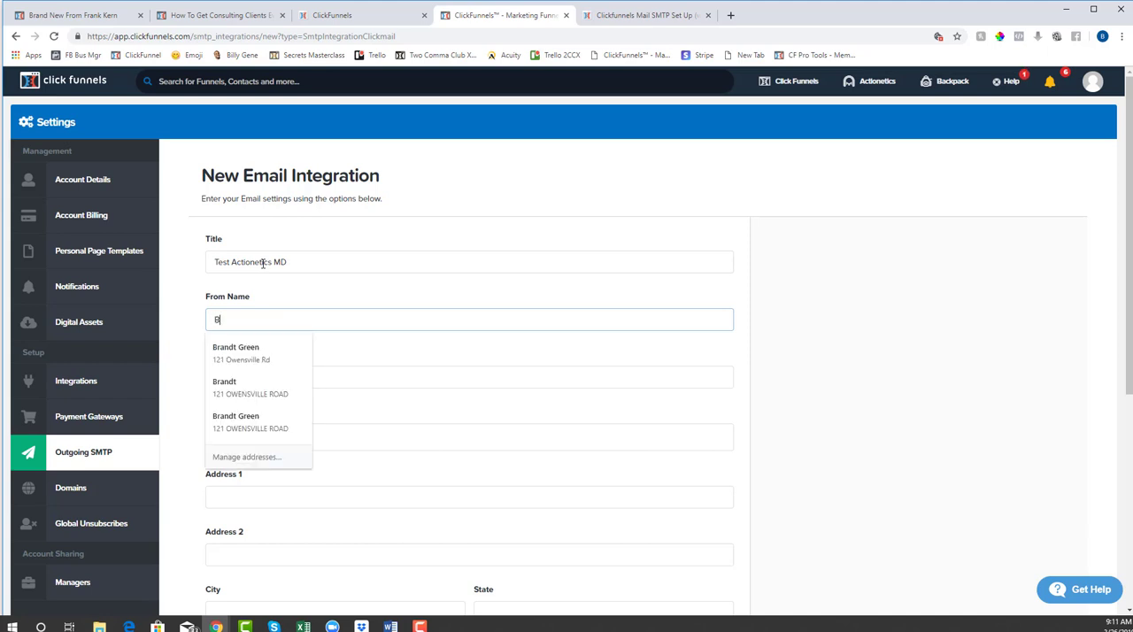
key(BackSpace)
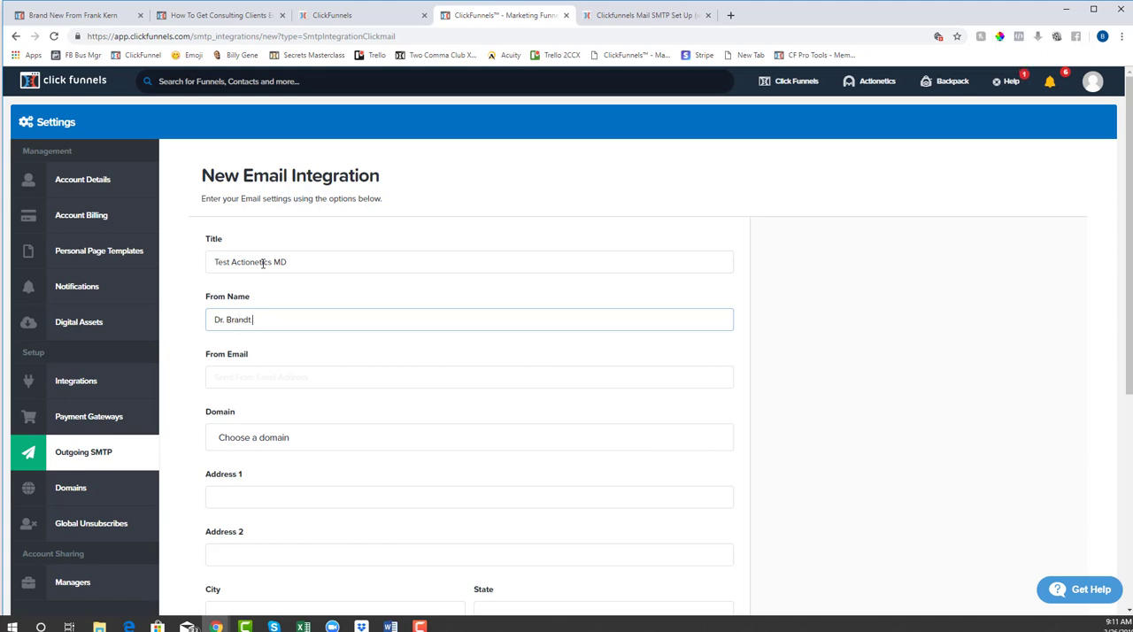
key(Tab)
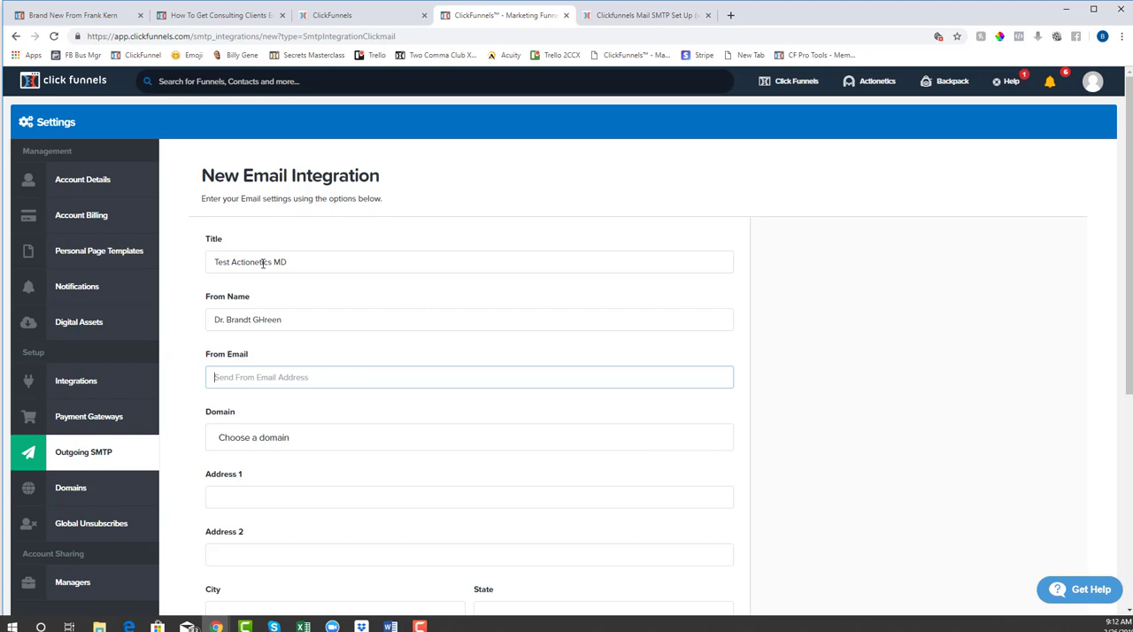
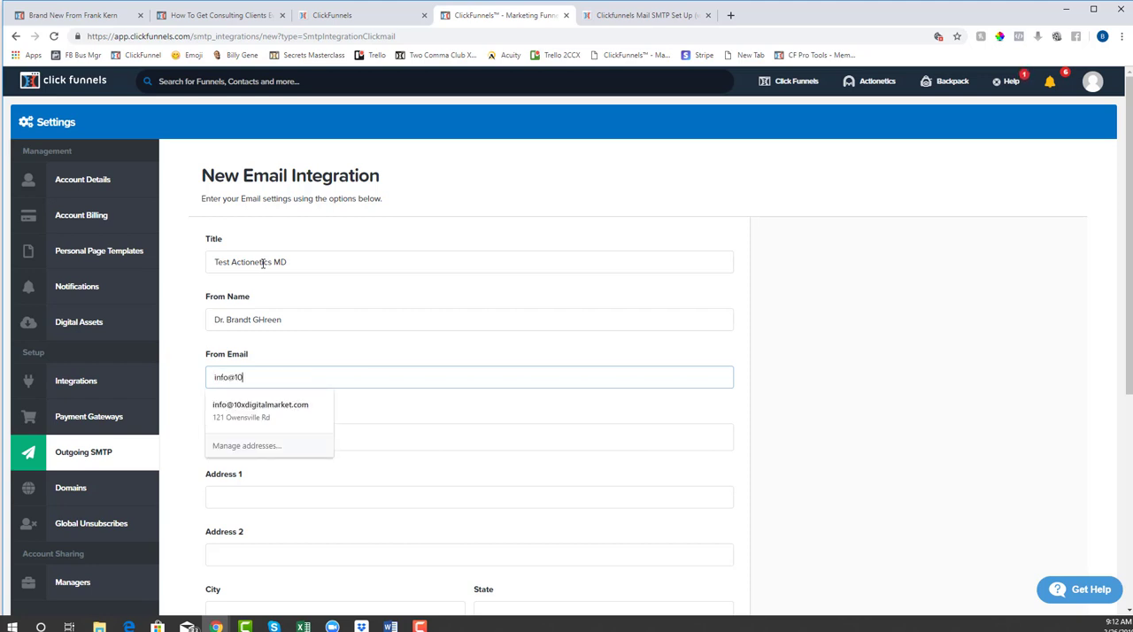
click(419, 344)
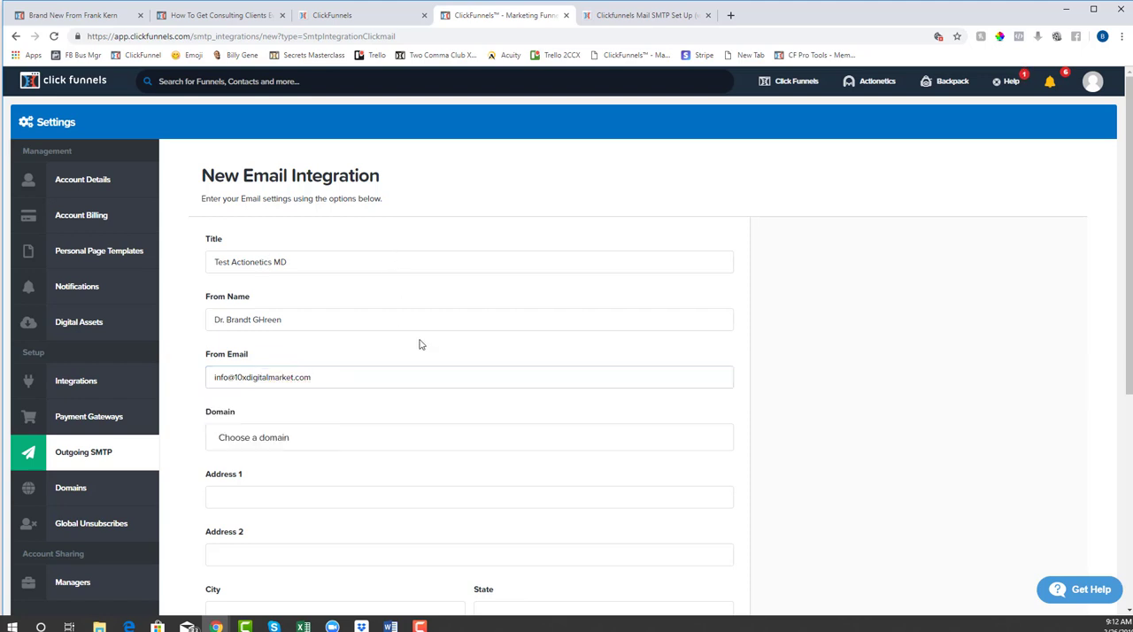
- Choose practicemarketingsecrets.com as the integration's sending domain
click(282, 436)
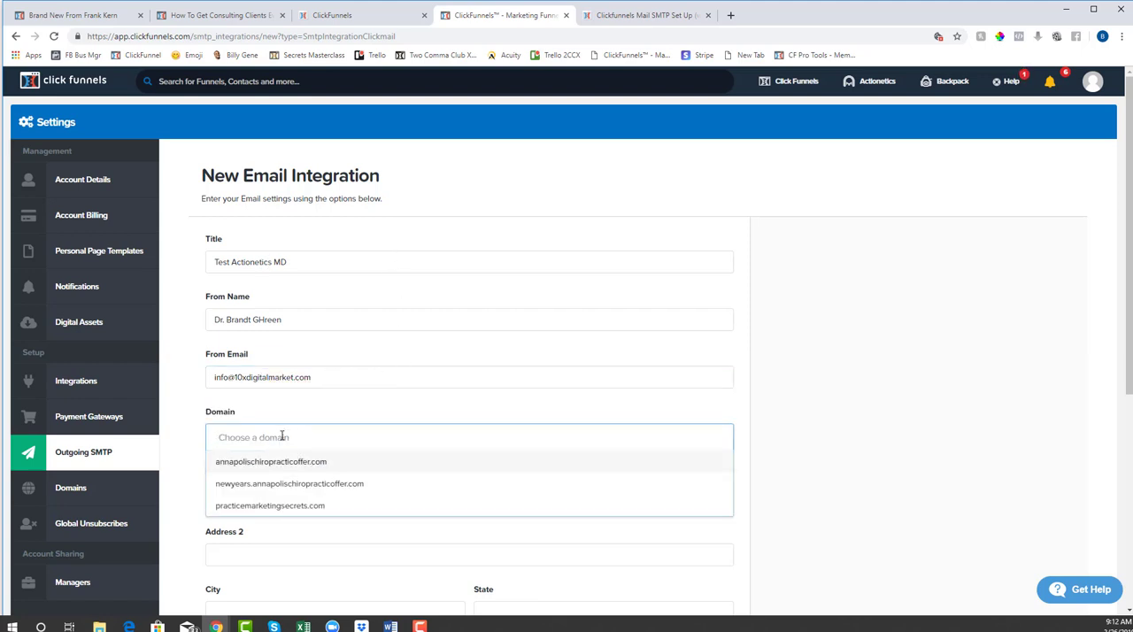
click(298, 507)
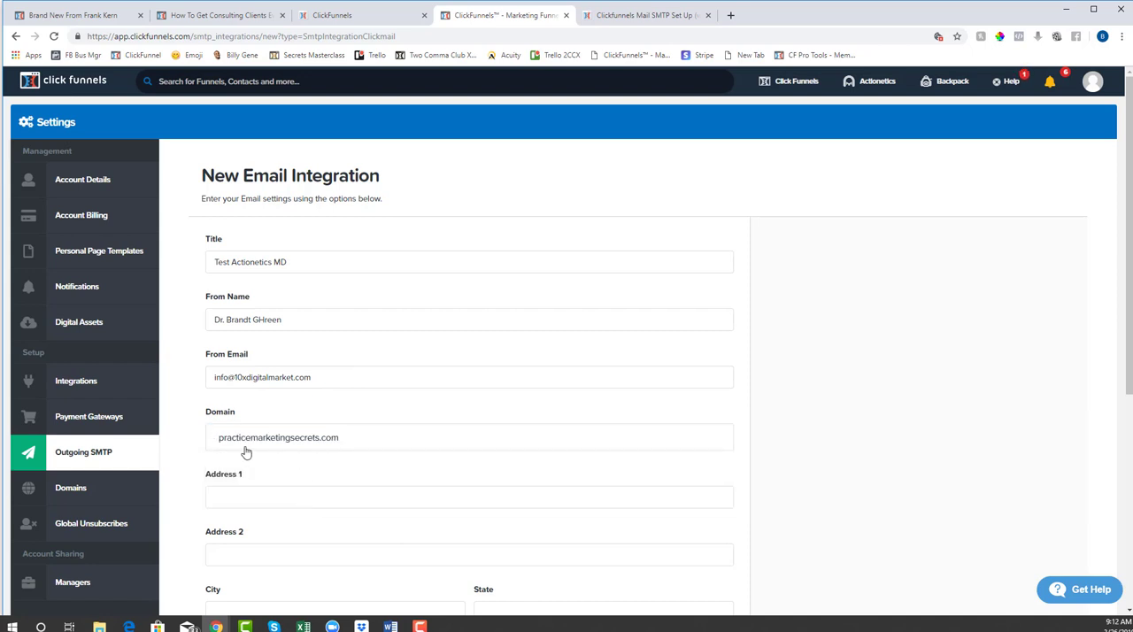
click(220, 437)
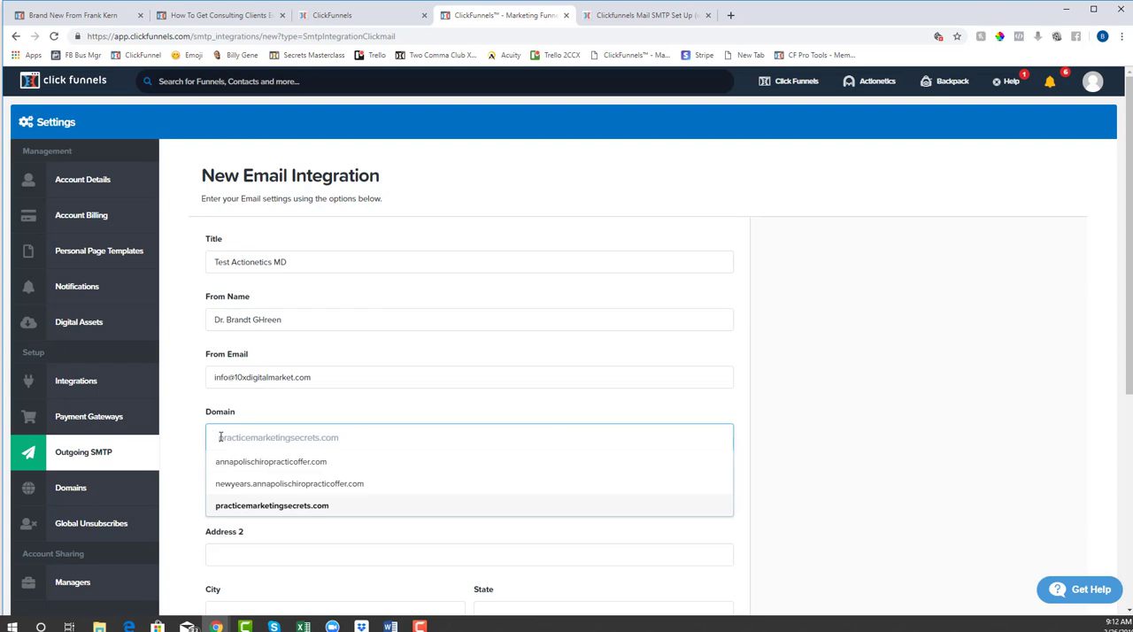
click(265, 416)
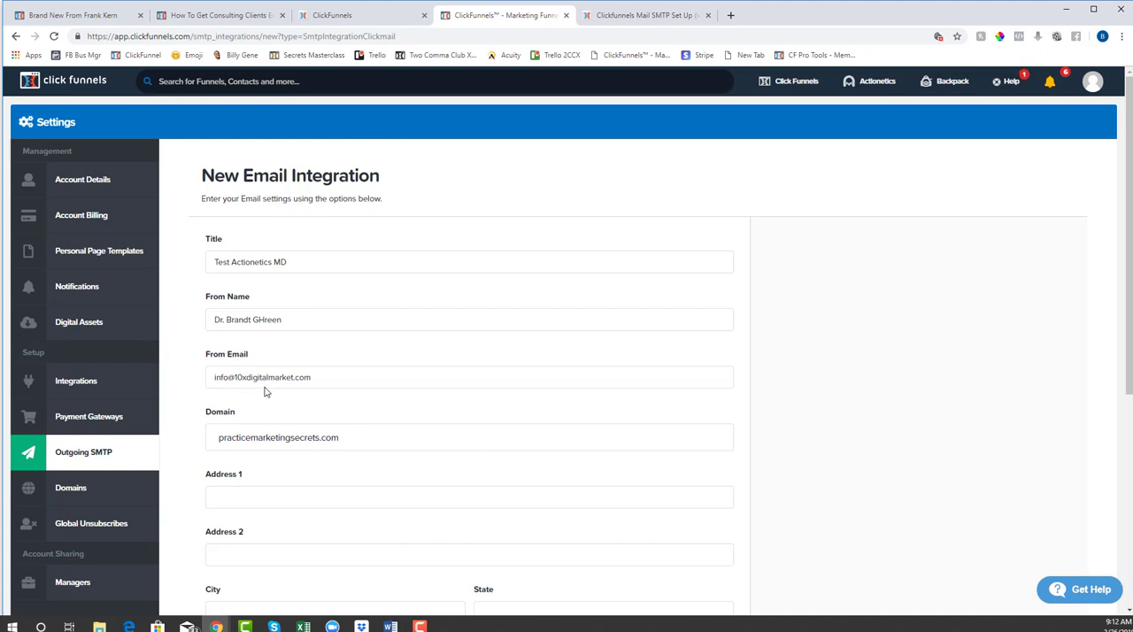
click(298, 437)
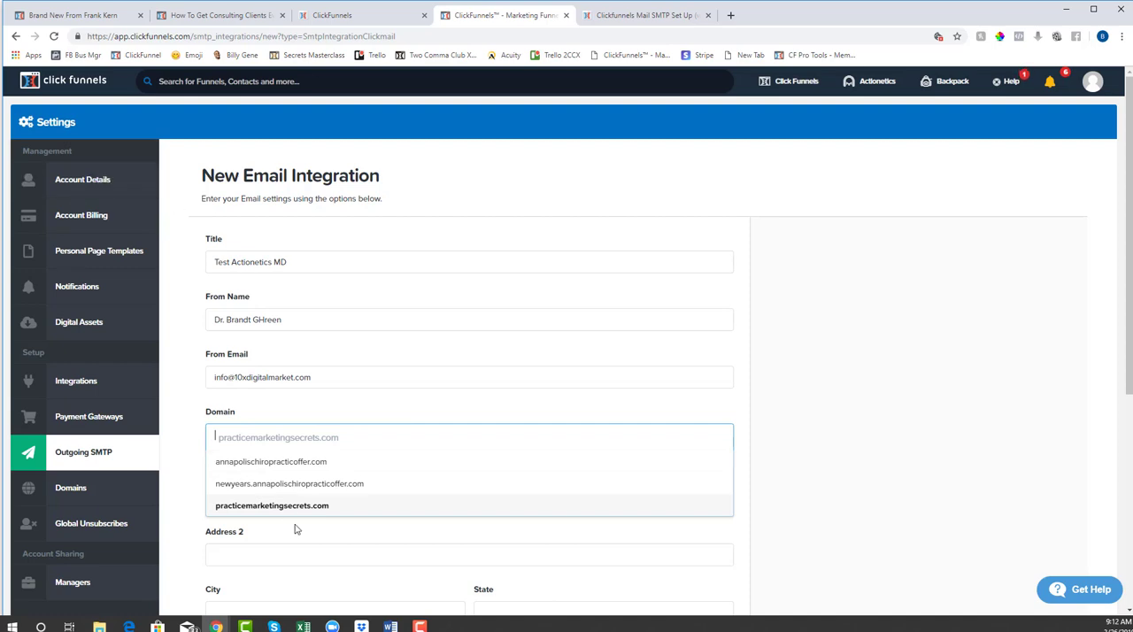
click(409, 421)
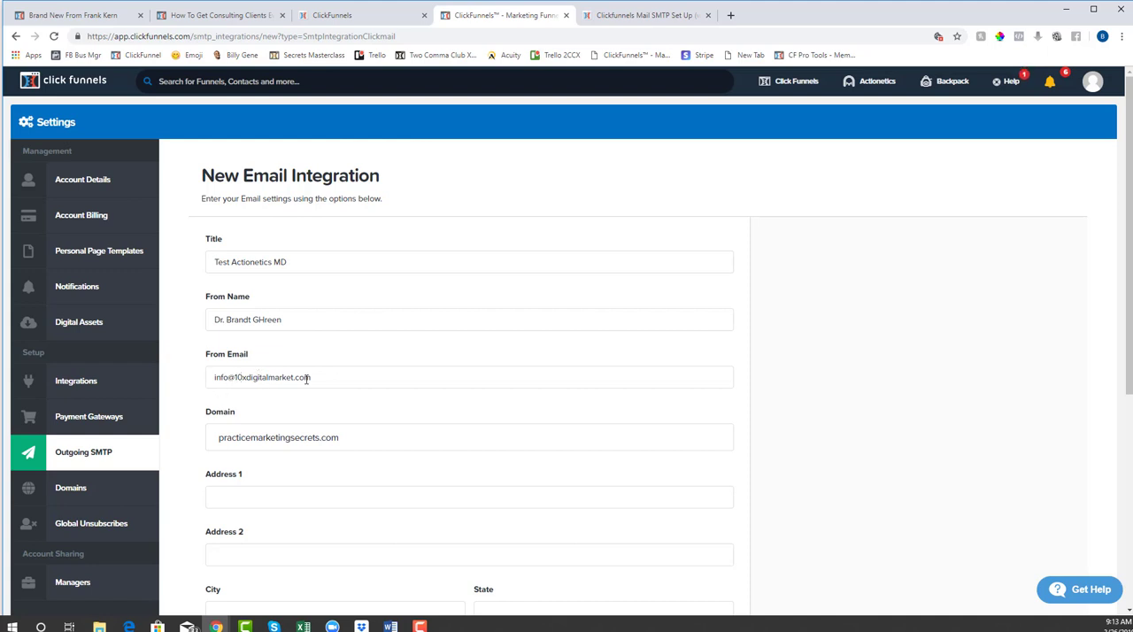
- Fill in the street address, city, state and zip code from the first saved address suggestion
scroll(274, 407, down, 1)
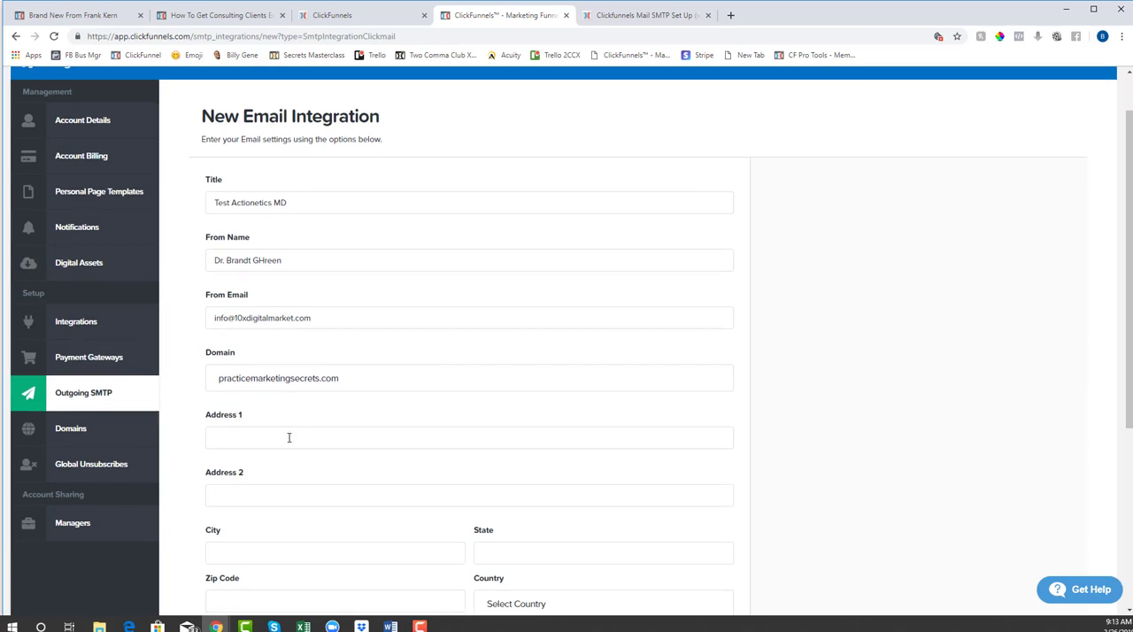
click(289, 437)
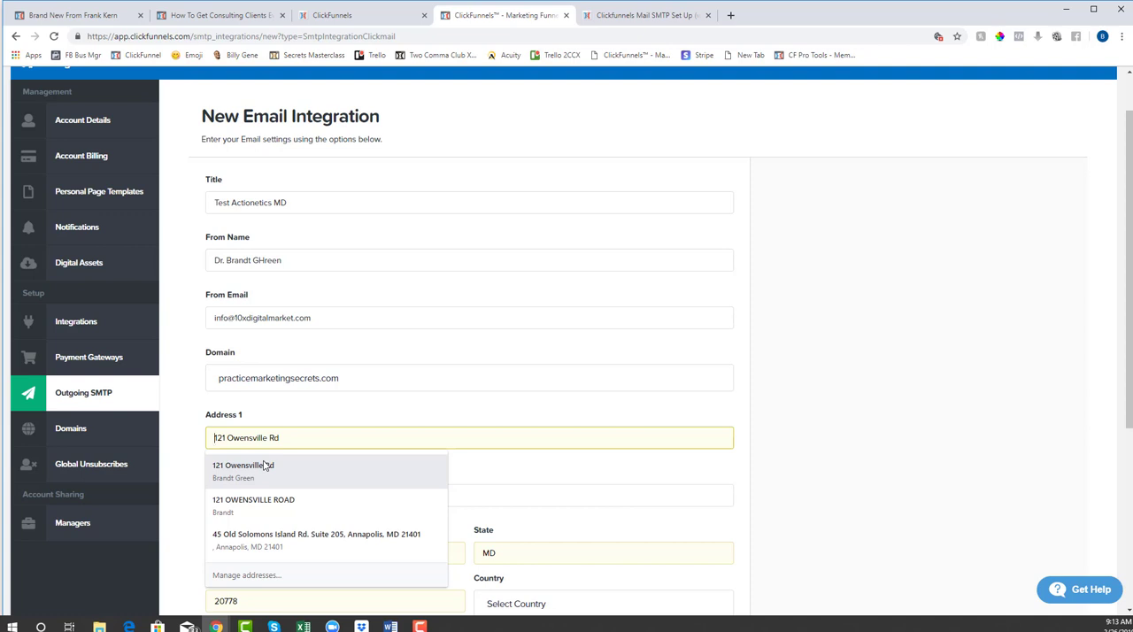
click(264, 466)
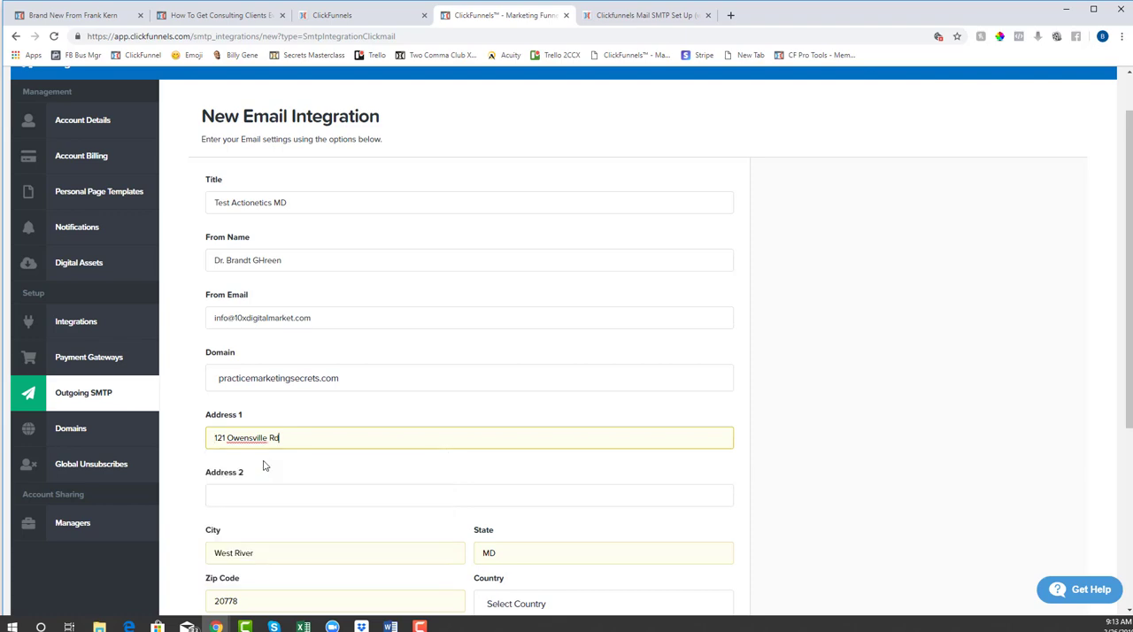
scroll(189, 493, down, 3)
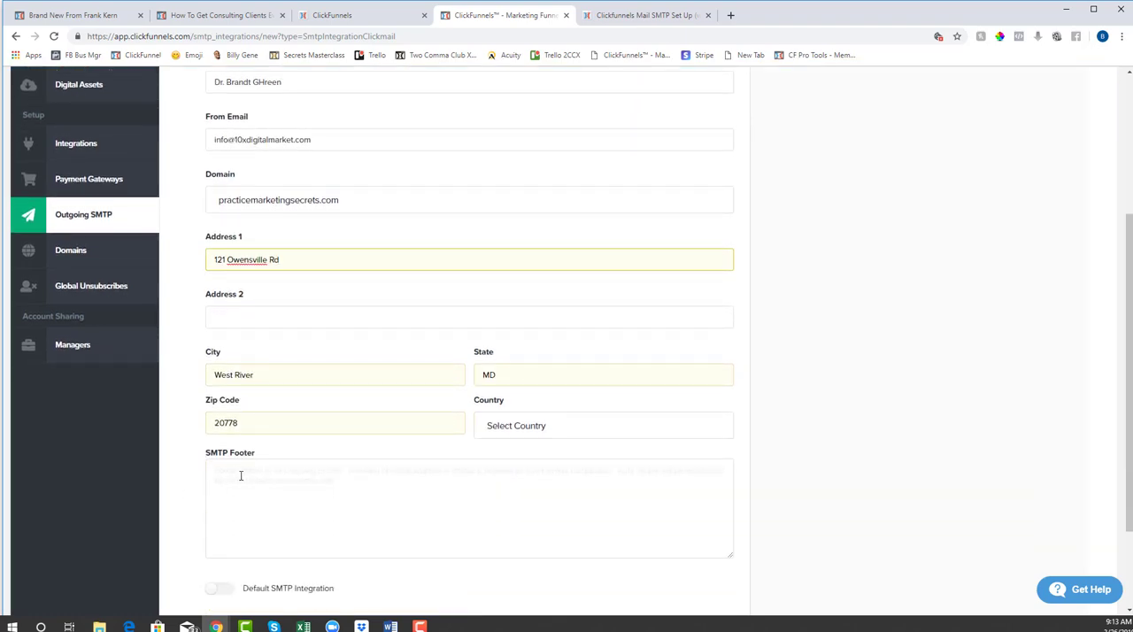
click(239, 475)
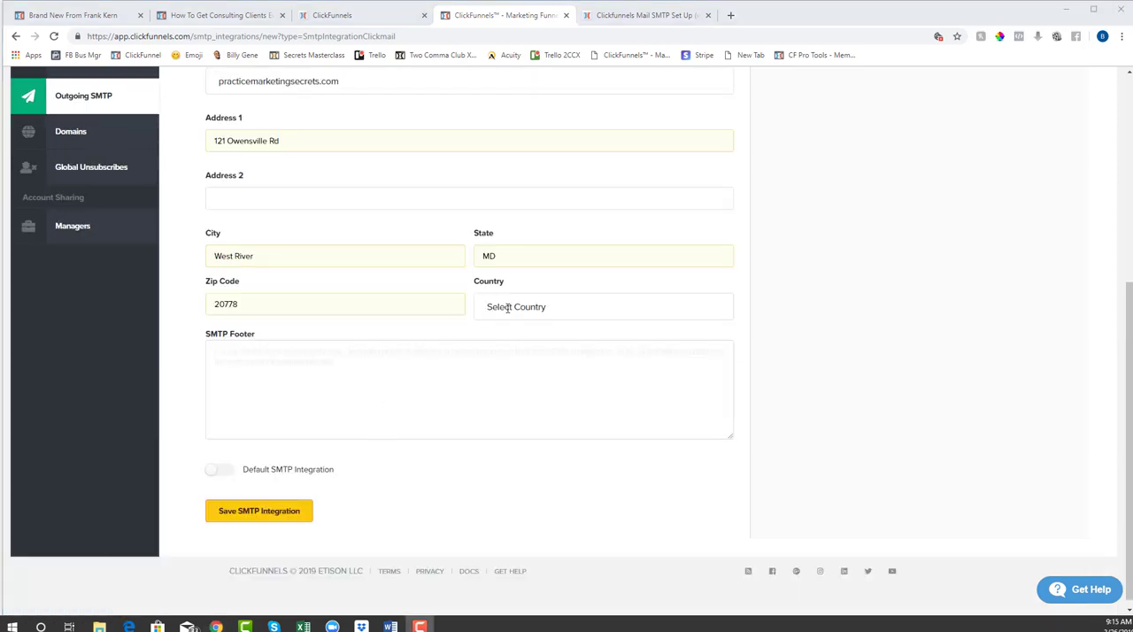
- Set the country of the integration's address to United States
click(508, 307)
scroll(534, 382, down, 5)
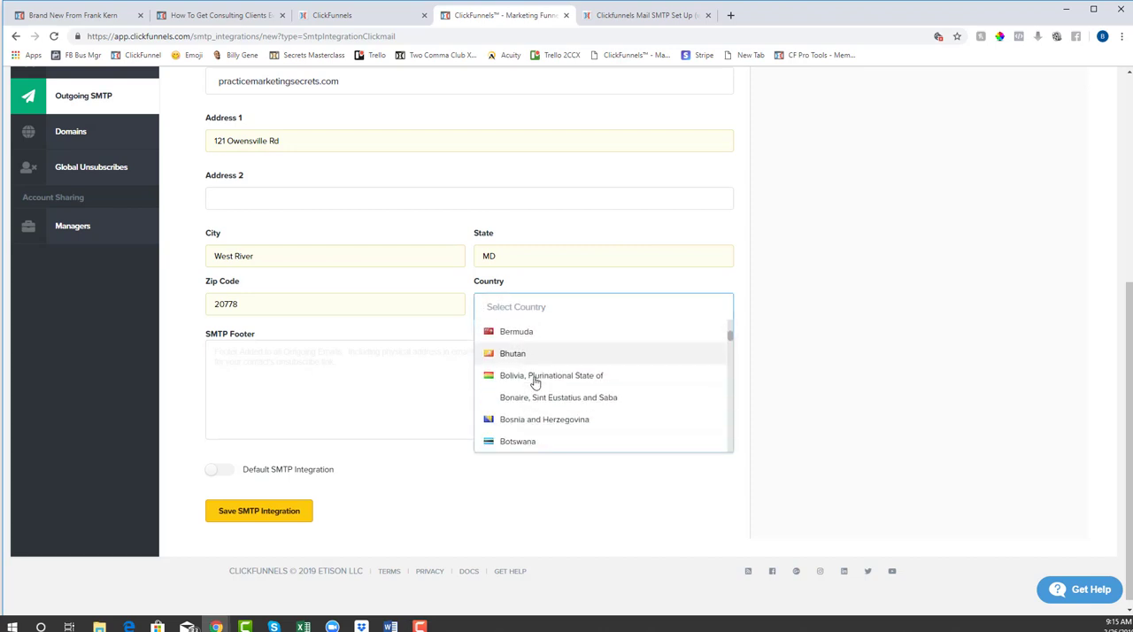
scroll(535, 382, down, 2)
text(uni)
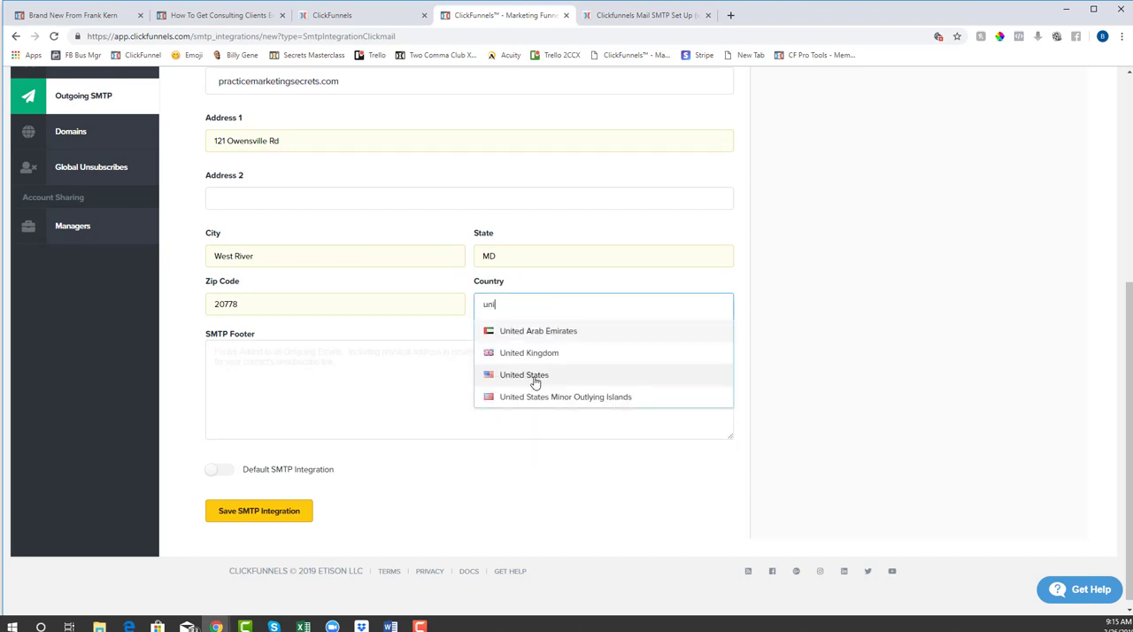
click(535, 382)
- Paste the prepared HTML into the SMTP footer, with "Automated by 10X Digital Marketing", the mailing address and a #UN_SUB# unsubscribe link, and check its parts
click(398, 372)
right_click(394, 373)
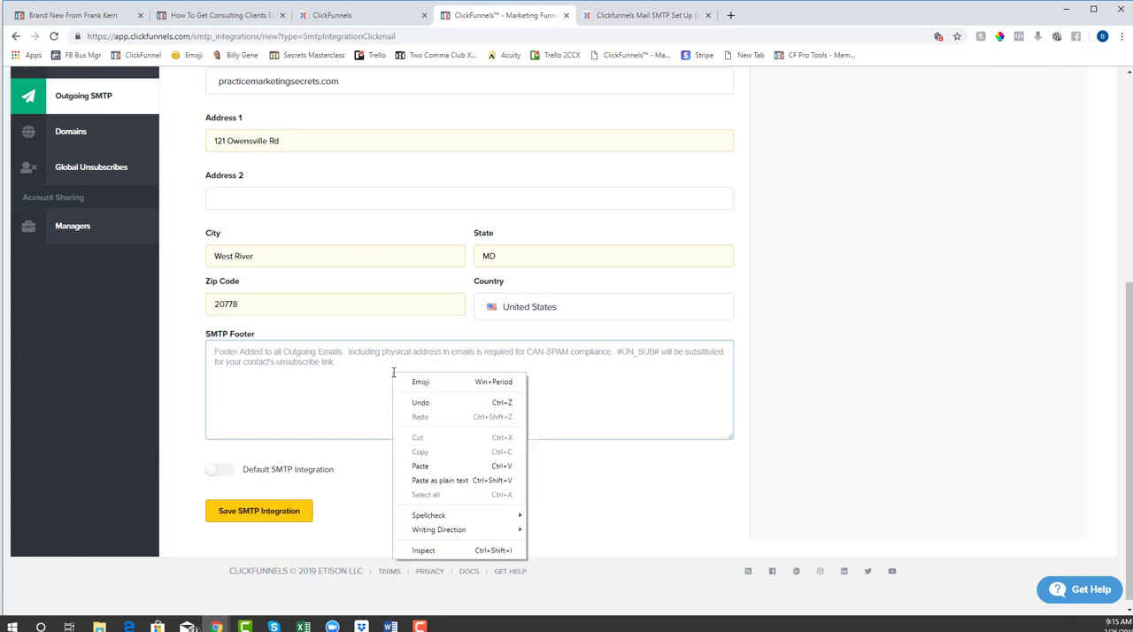
click(437, 466)
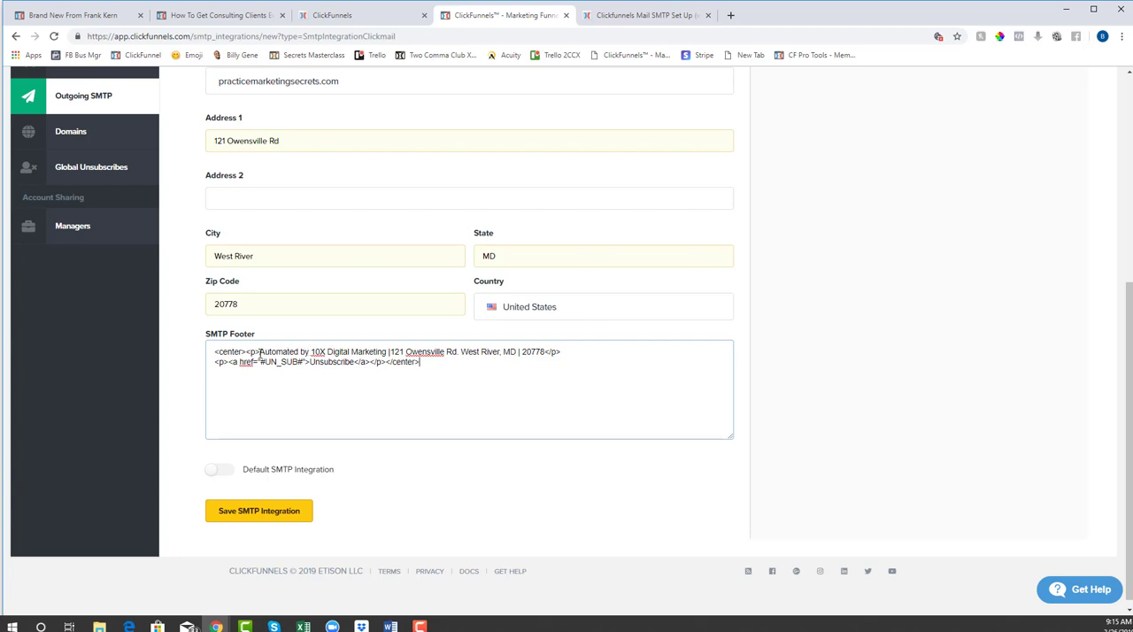
drag(259, 352, 390, 352)
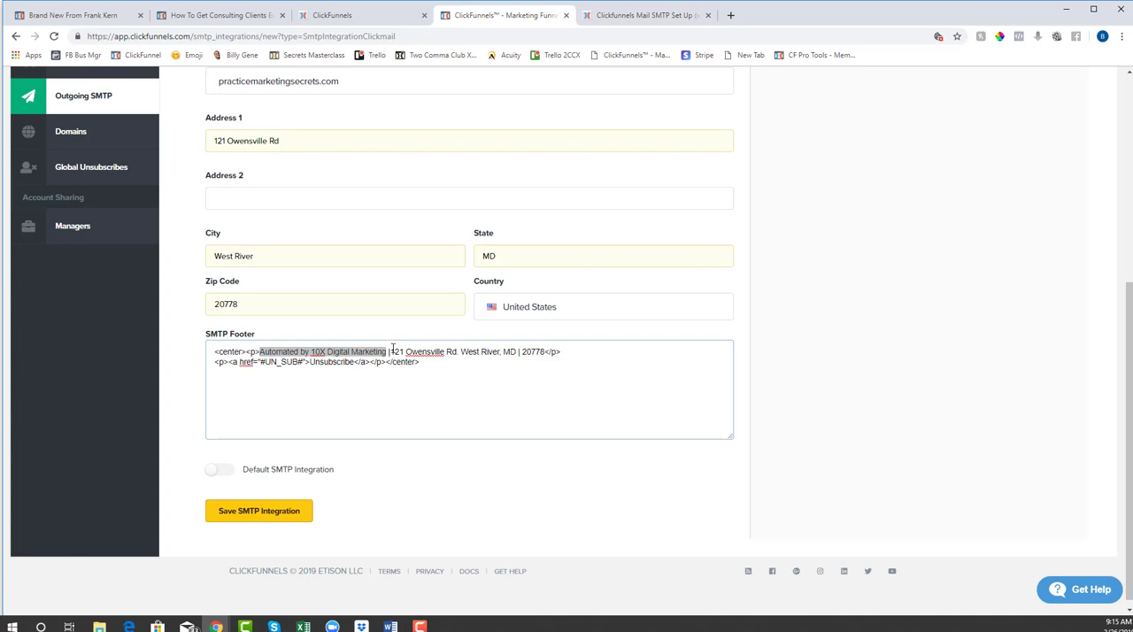
drag(391, 351, 543, 354)
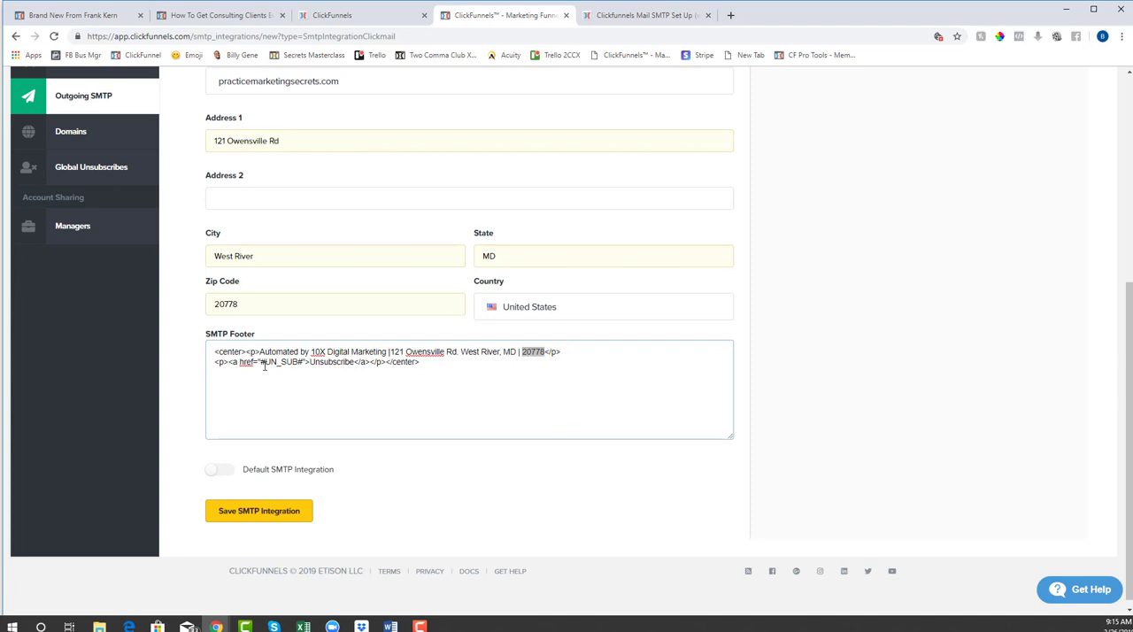
drag(260, 363, 302, 365)
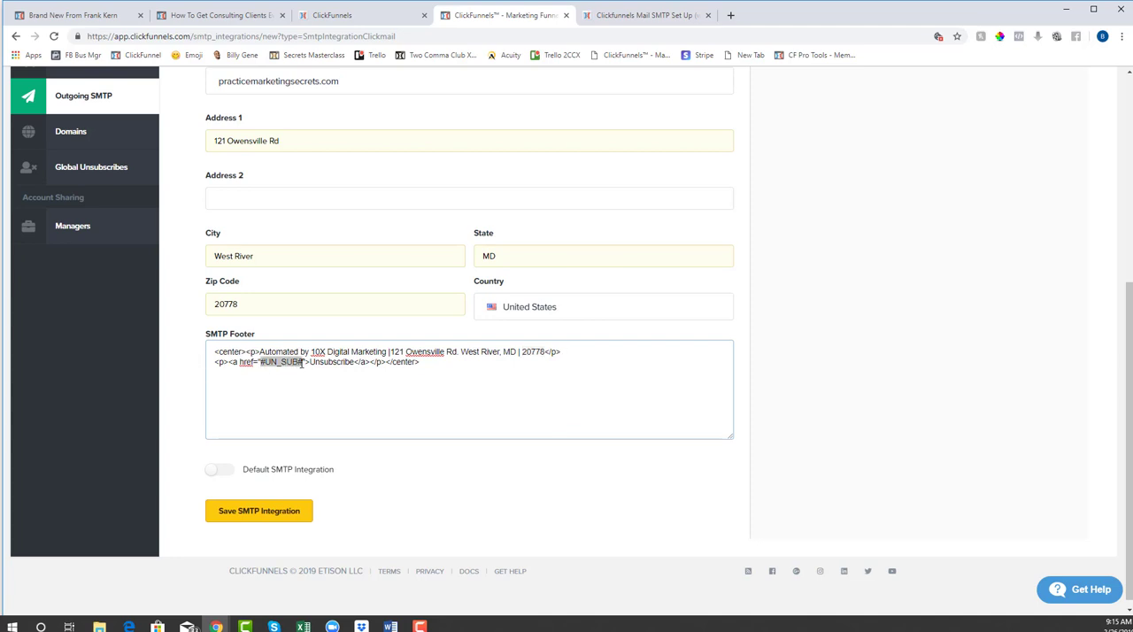
click(450, 390)
click(451, 482)
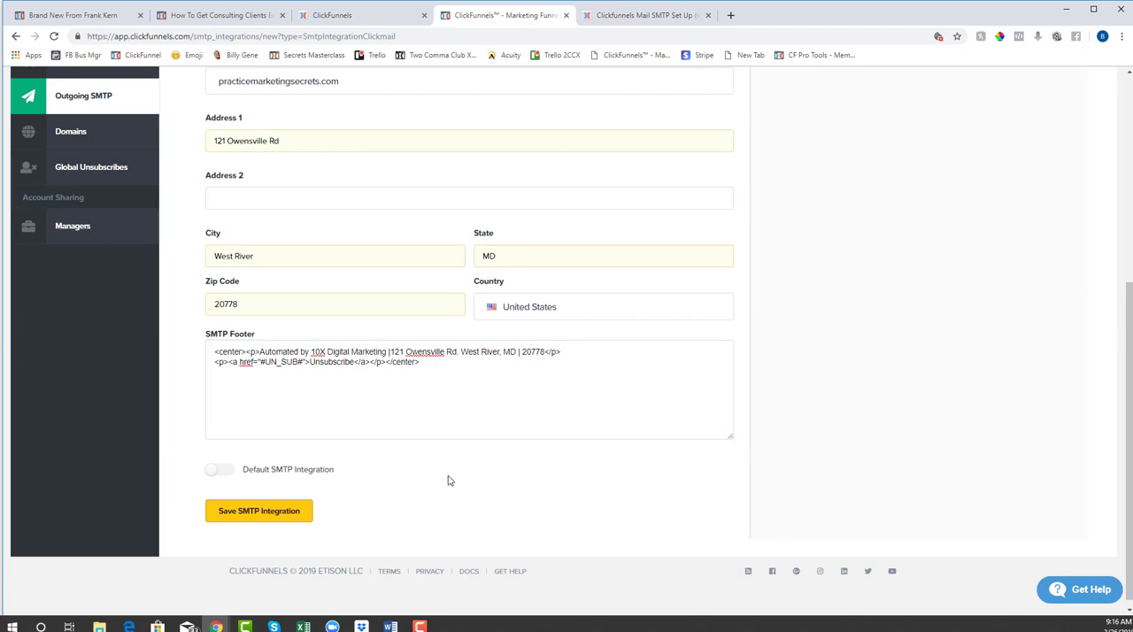
- Review the completed form, make this the default SMTP integration and save it
scroll(374, 352, up, 2)
scroll(375, 417, up, 3)
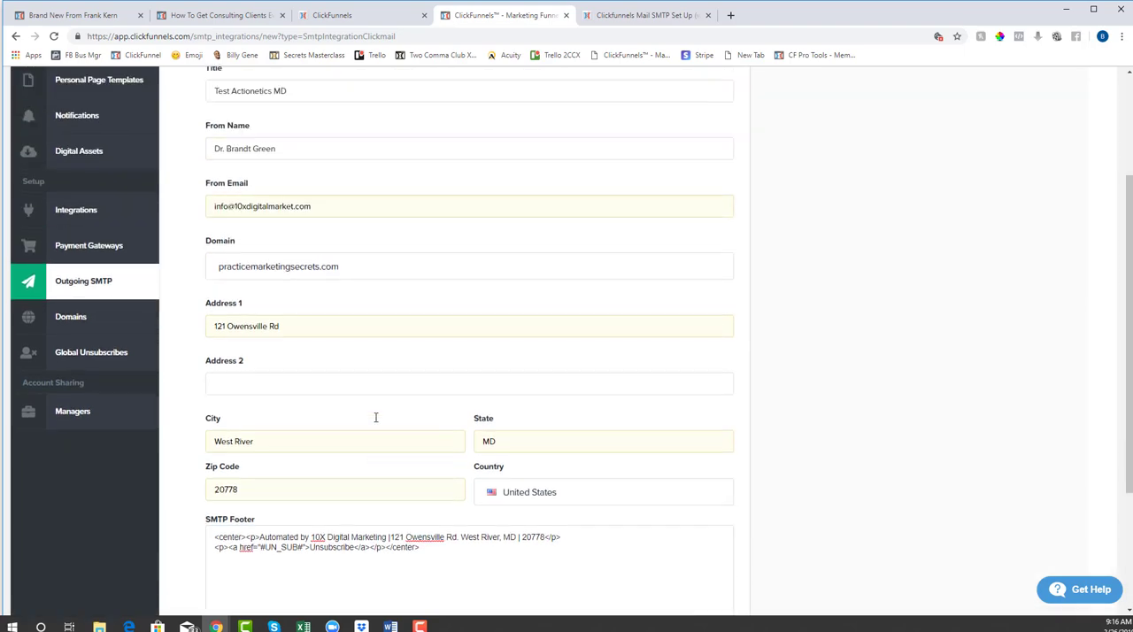
scroll(362, 431, down, 5)
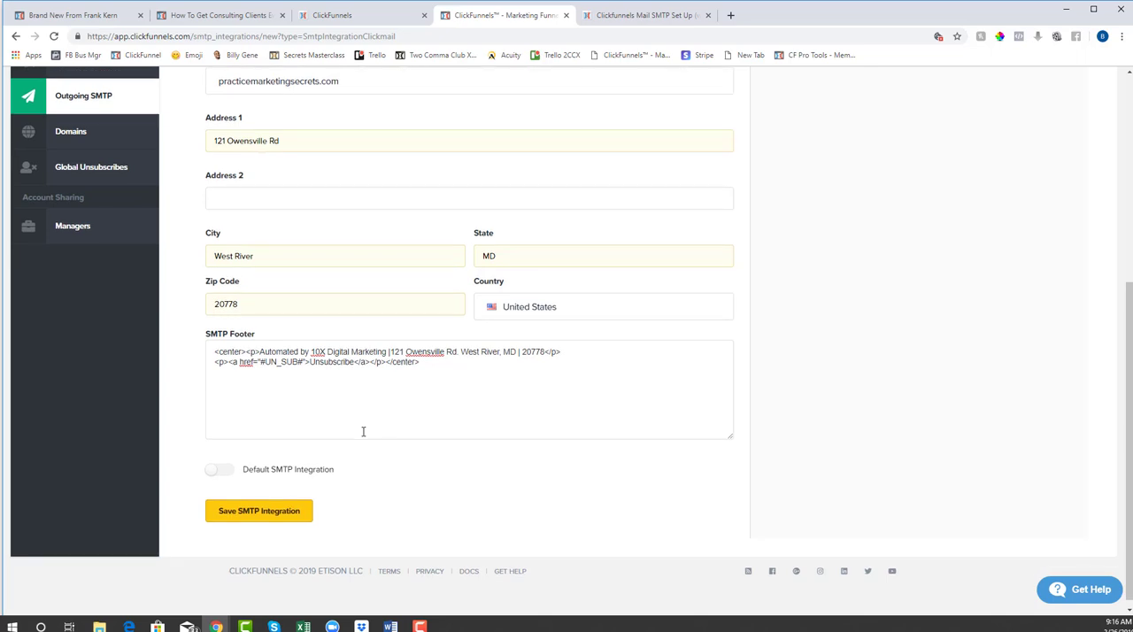
click(218, 469)
click(266, 512)
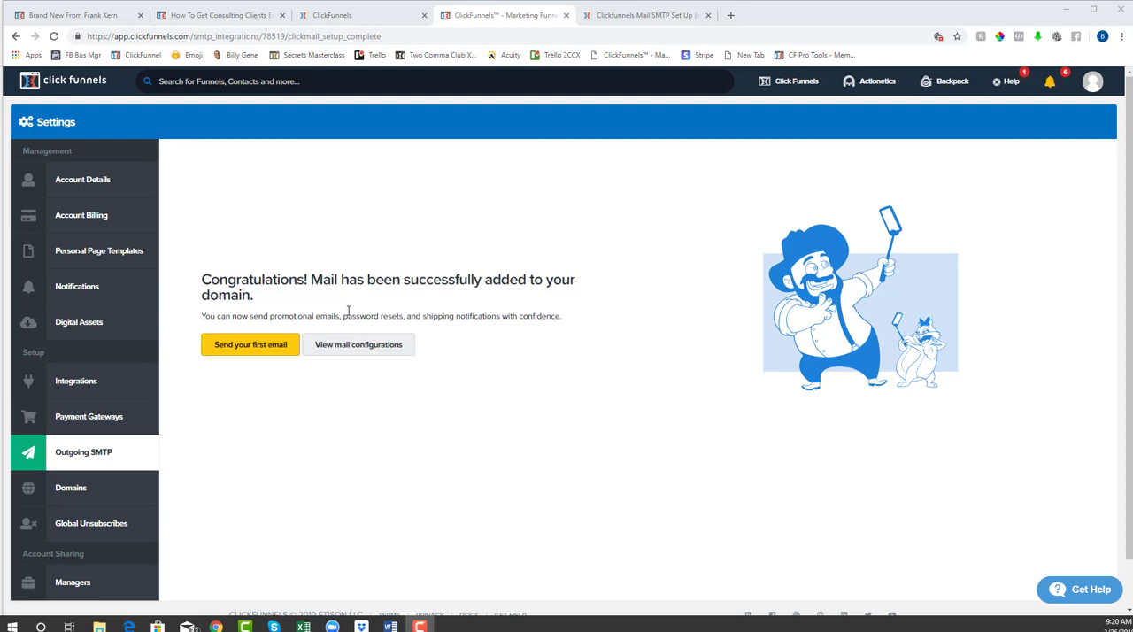
- Start the first email from the setup completion page and look through the broadcast form's email templates
click(251, 344)
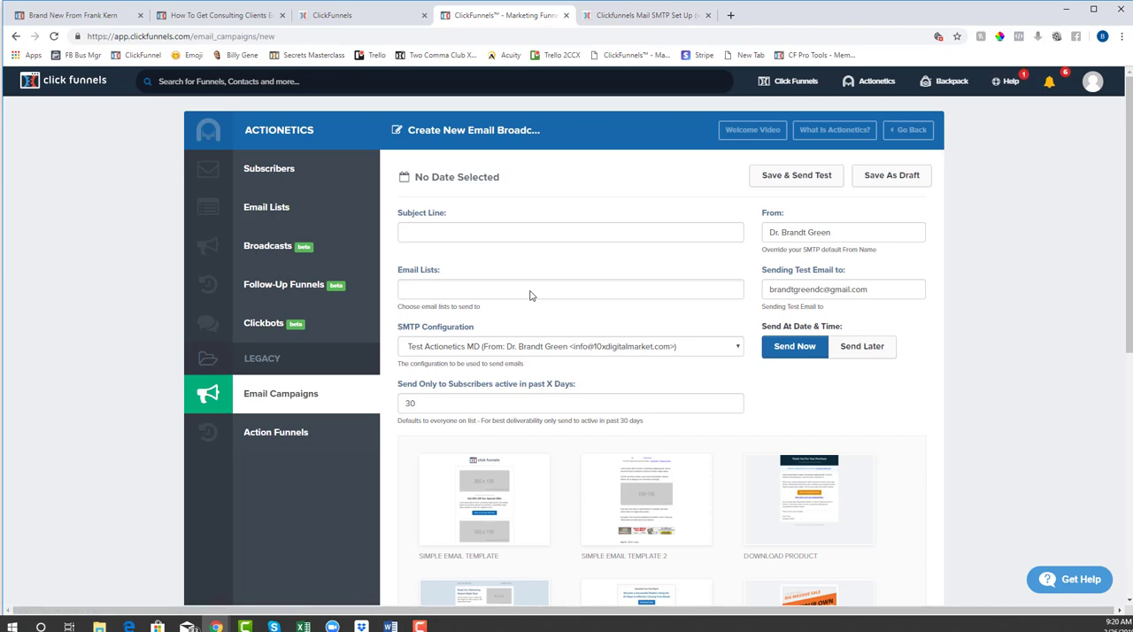
scroll(531, 293, down, 3)
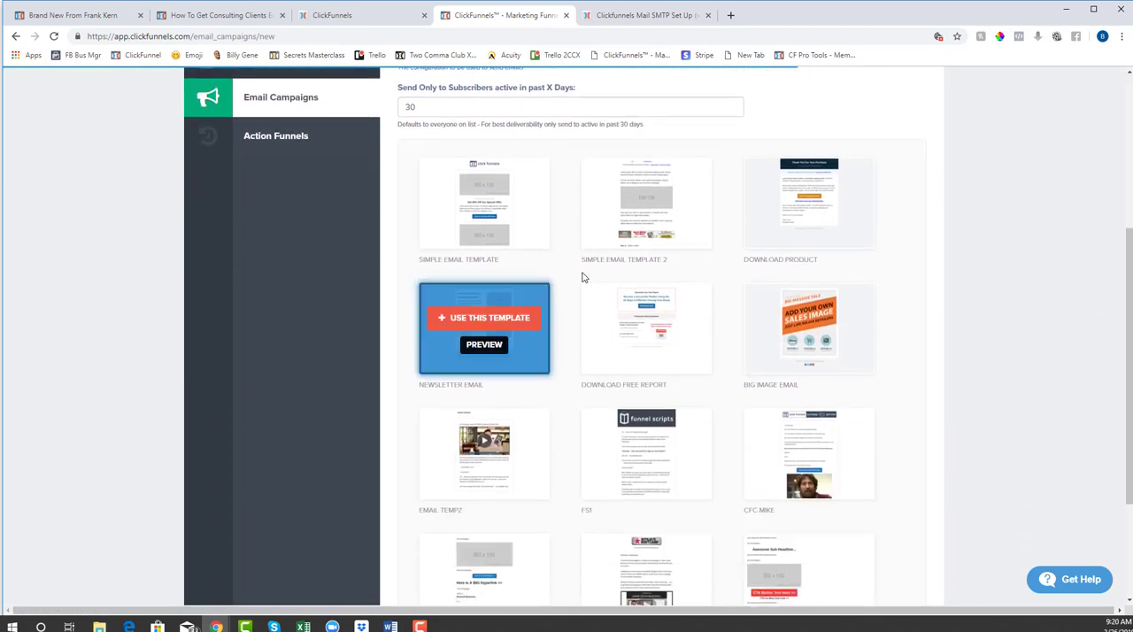
scroll(602, 287, down, 2)
scroll(601, 288, up, 5)
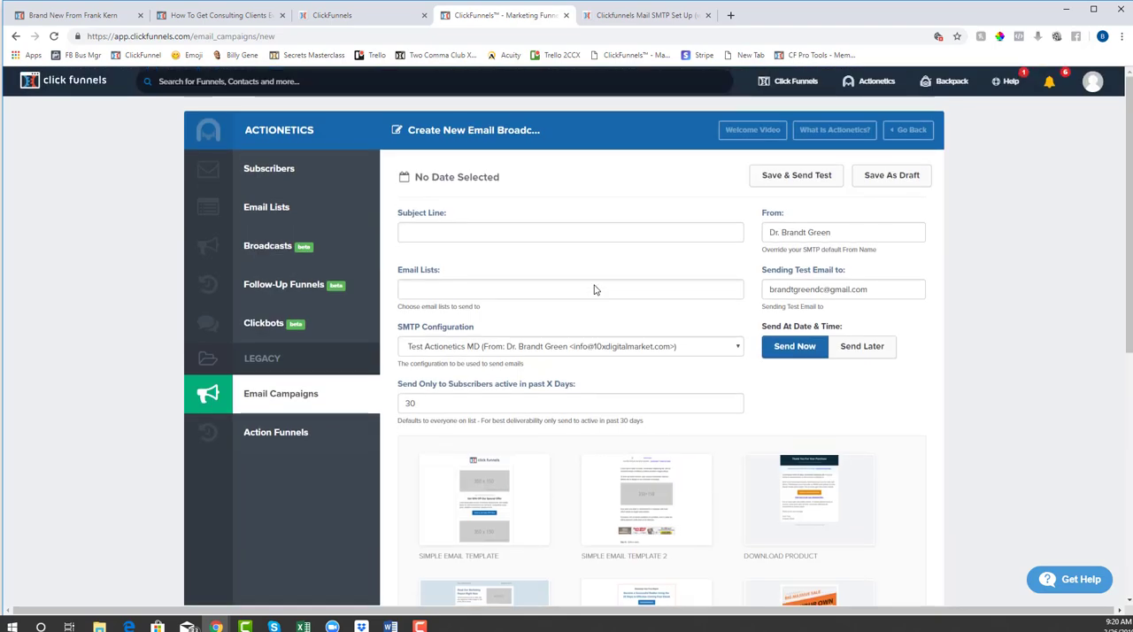